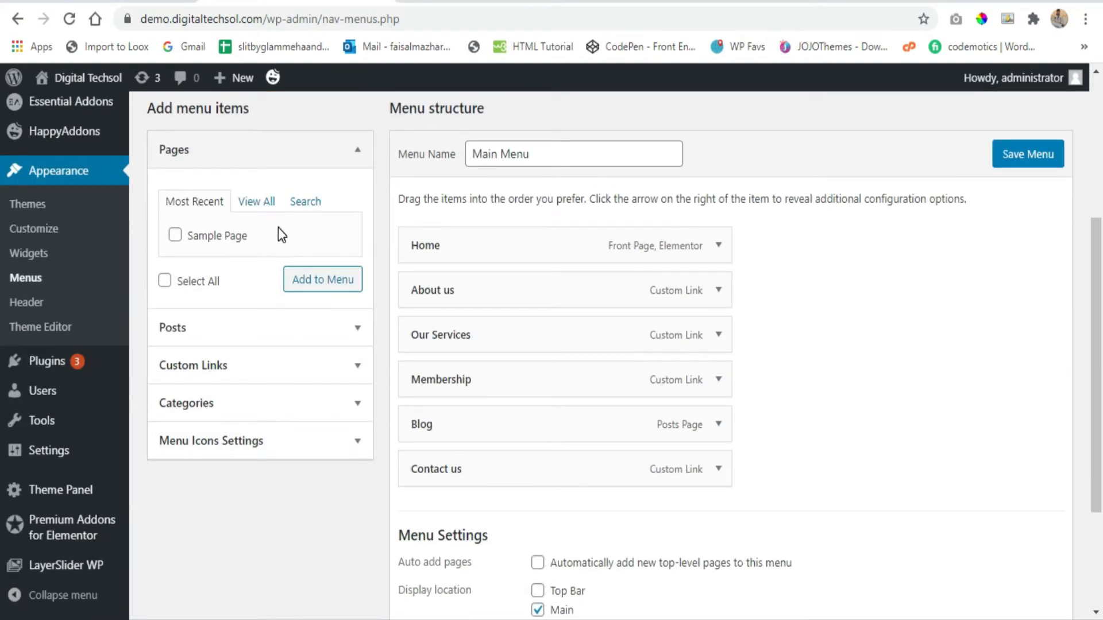
Visit the live site from the WordPress admin and open its Blog page
{"action": "mouse_move", "coordinate": [114, 86]}
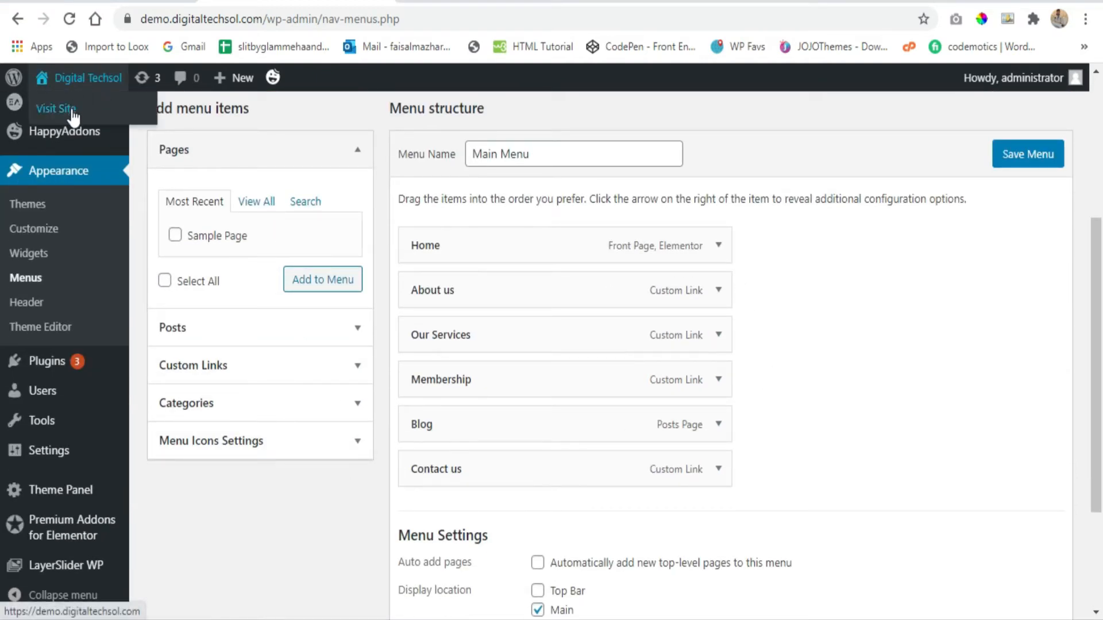
{"action": "left_click", "coordinate": [73, 115]}
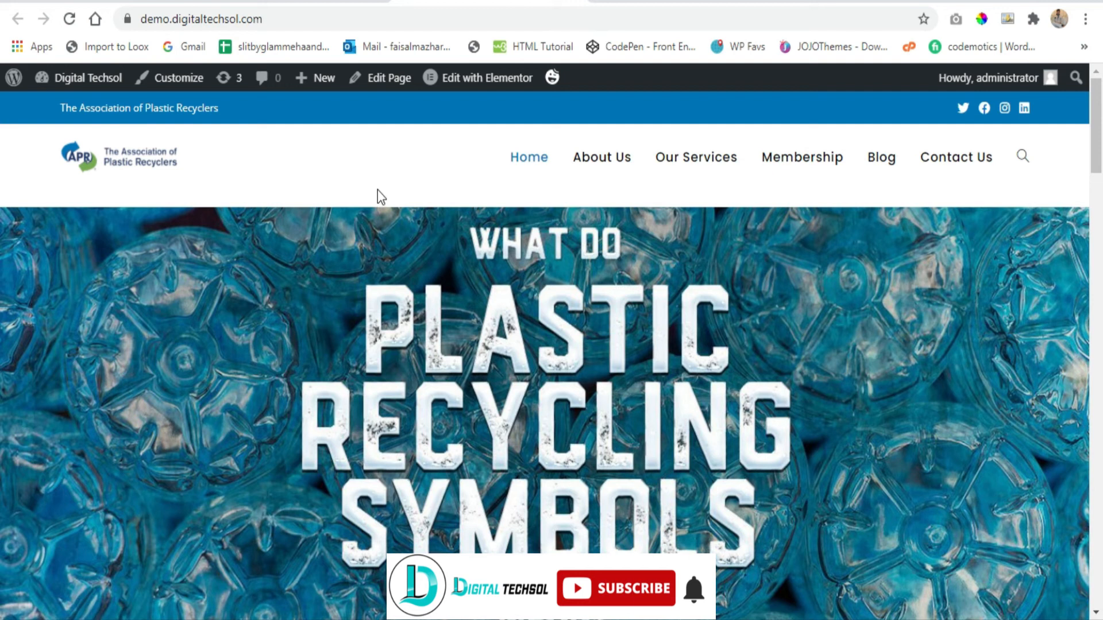
{"action": "left_click", "coordinate": [875, 161]}
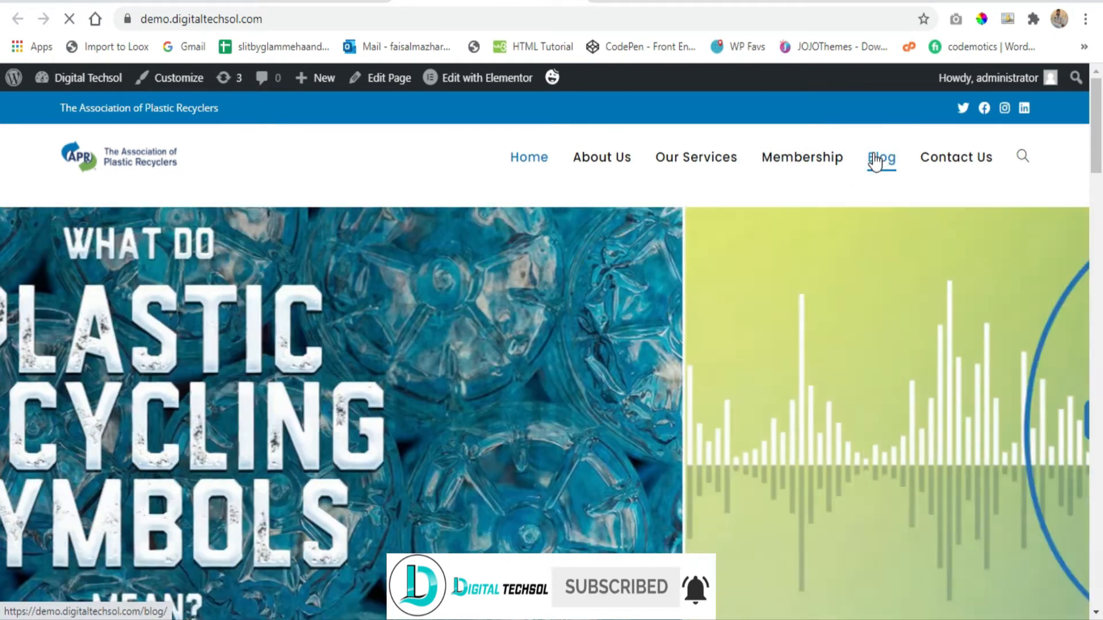
Examine the blog posts and the category assigned to each one
{"action": "scroll", "coordinate": [660, 265], "scroll_direction": "down", "scroll_amount": 5}
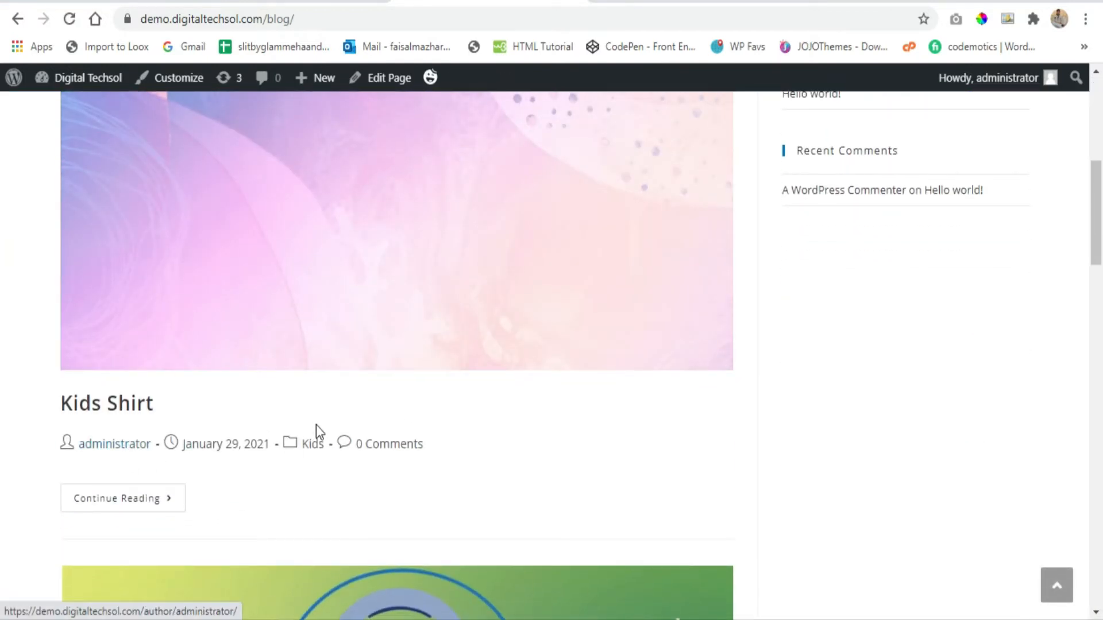
{"action": "scroll", "coordinate": [161, 397], "scroll_direction": "down", "scroll_amount": 2}
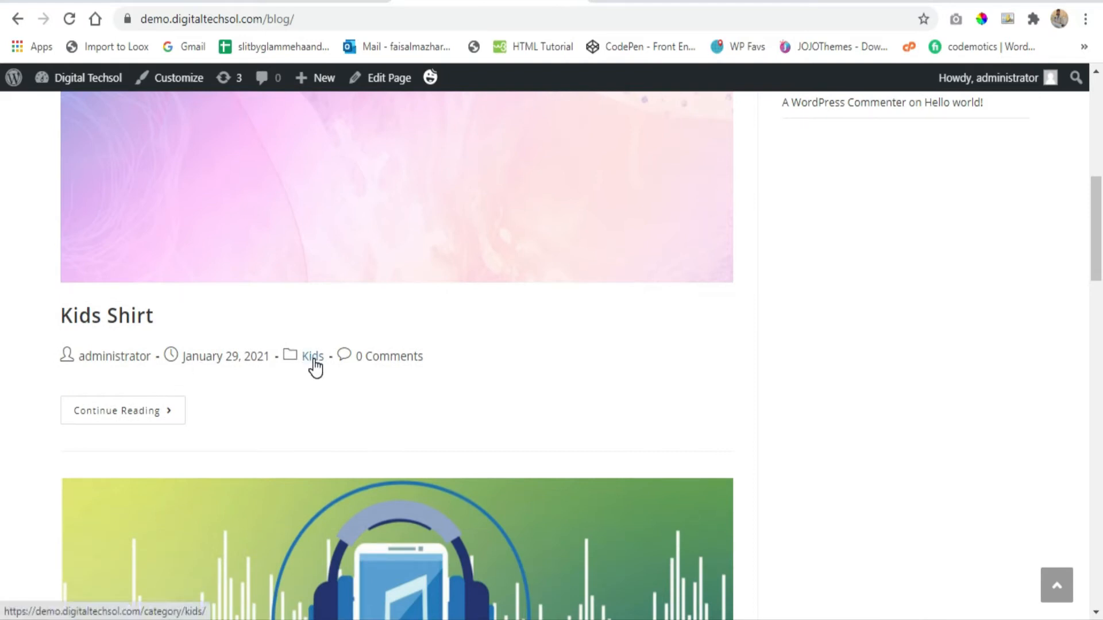
{"action": "scroll", "coordinate": [315, 368], "scroll_direction": "down", "scroll_amount": 6}
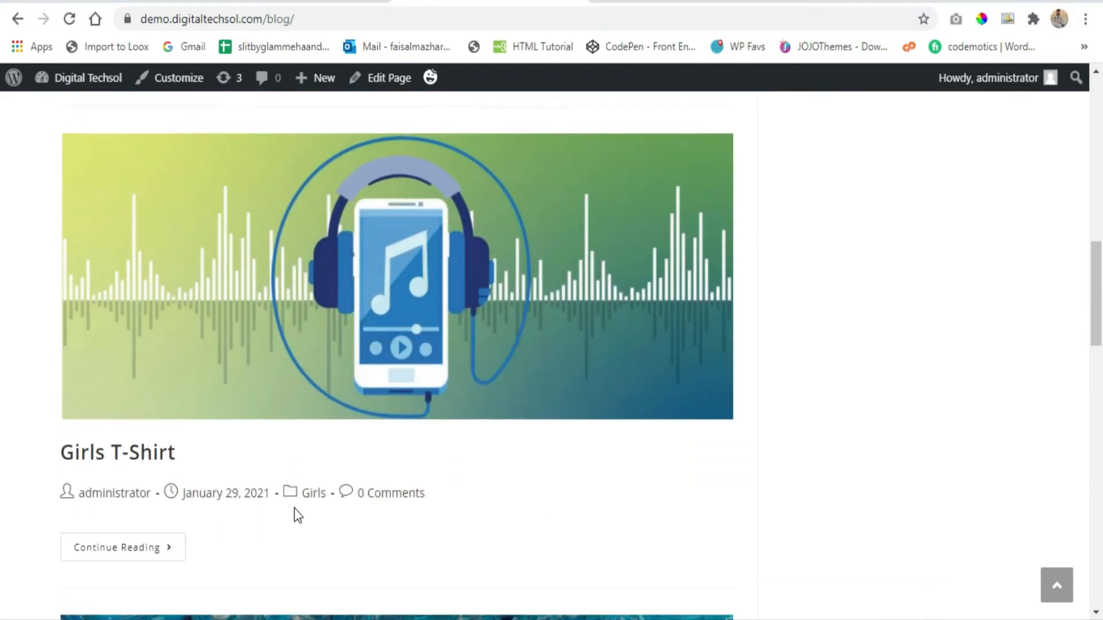
{"action": "scroll", "coordinate": [315, 495], "scroll_direction": "down", "scroll_amount": 12}
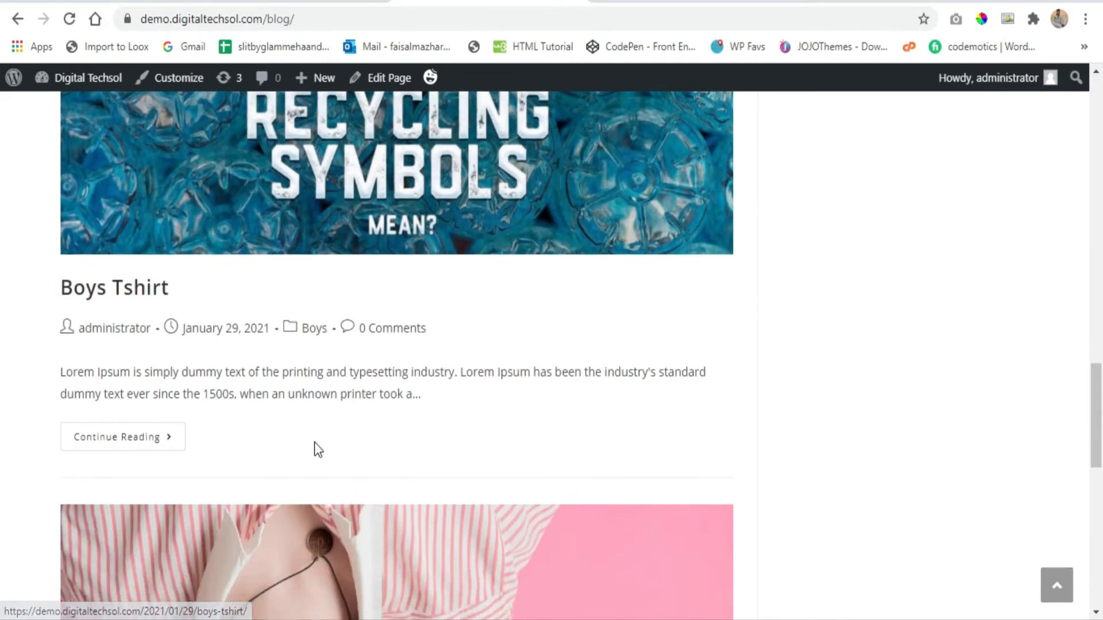
{"action": "scroll", "coordinate": [313, 340], "scroll_direction": "down", "scroll_amount": 3}
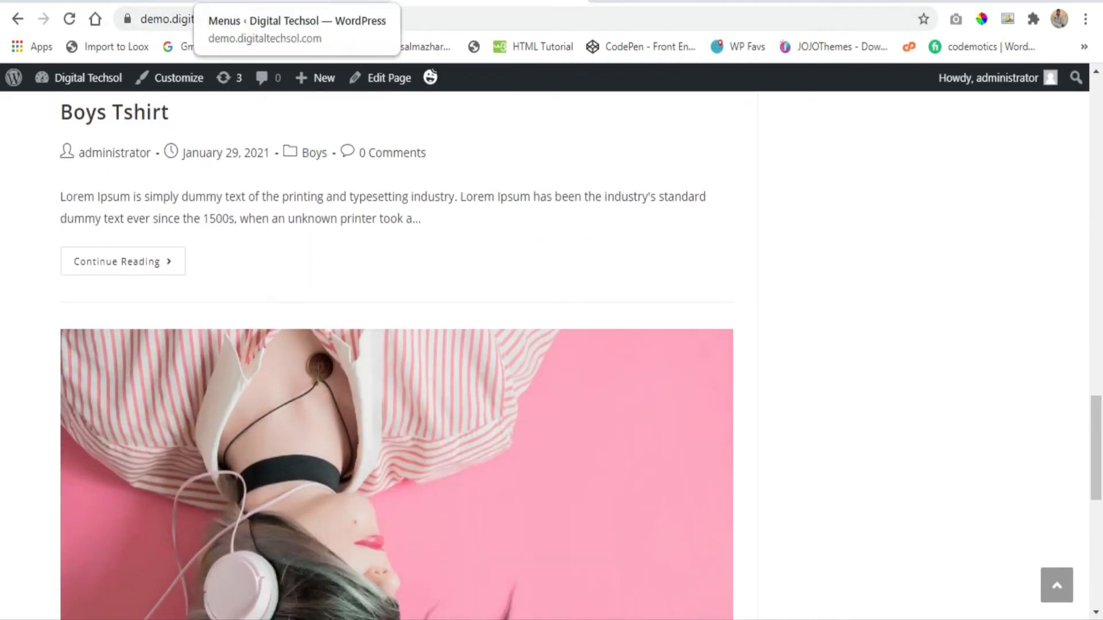
{"action": "scroll", "coordinate": [425, 196], "scroll_direction": "up", "scroll_amount": 15}
{"action": "scroll", "coordinate": [425, 196], "scroll_direction": "up", "scroll_amount": 15}
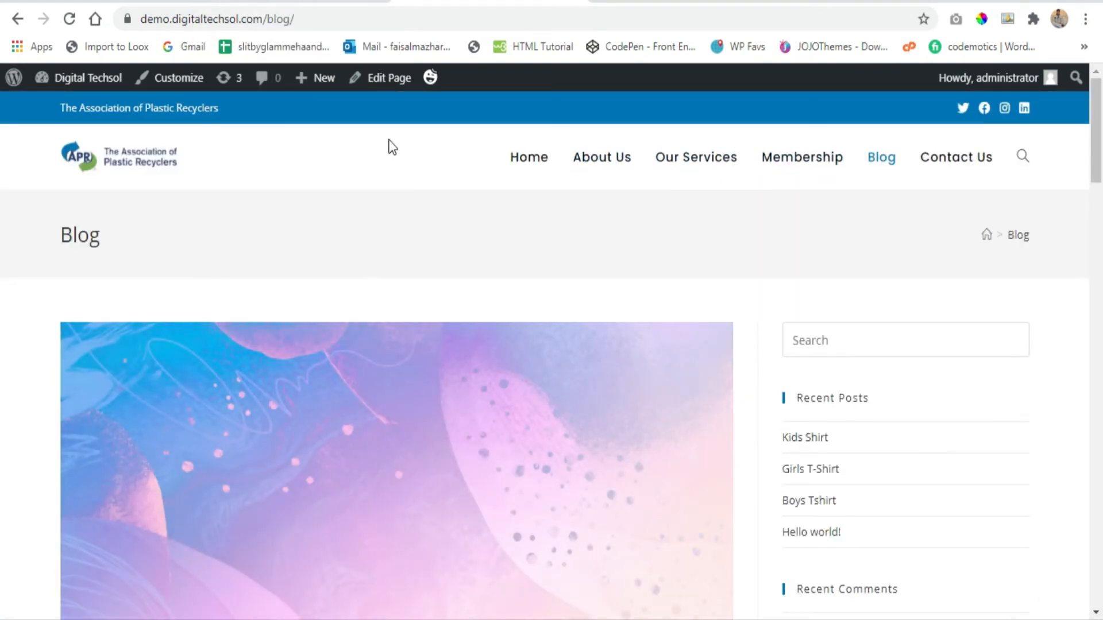
{"action": "scroll", "coordinate": [448, 234], "scroll_direction": "down", "scroll_amount": 3}
{"action": "scroll", "coordinate": [448, 234], "scroll_direction": "up", "scroll_amount": 3}
{"action": "scroll", "coordinate": [547, 339], "scroll_direction": "down", "scroll_amount": 3}
{"action": "scroll", "coordinate": [530, 349], "scroll_direction": "up", "scroll_amount": 3}
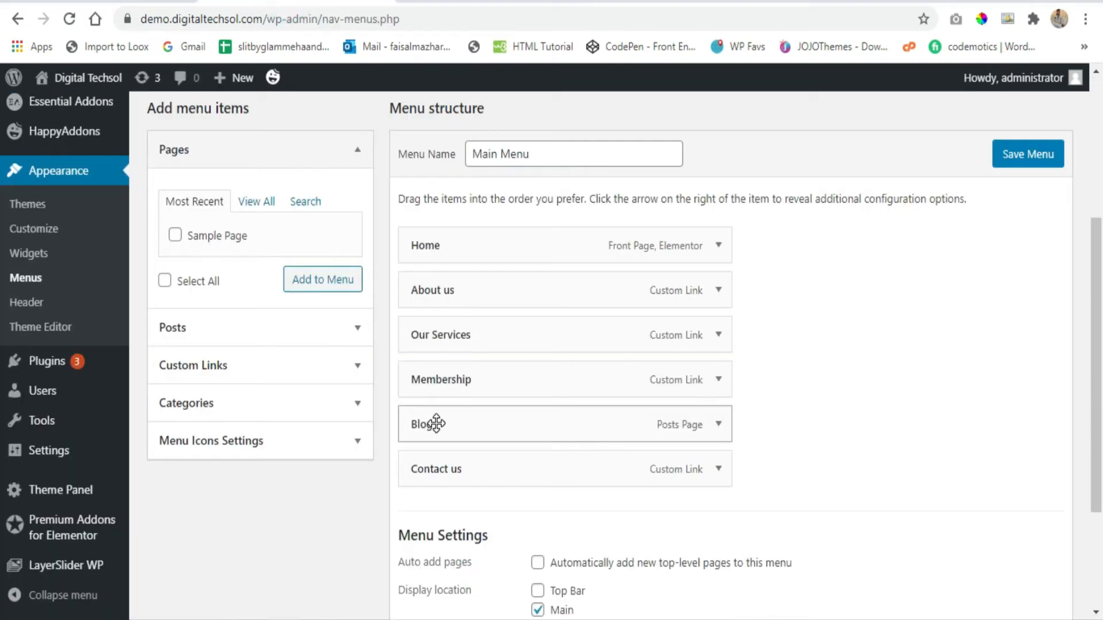
View the recent posts available for adding as menu items
{"action": "scroll", "coordinate": [402, 416], "scroll_direction": "up", "scroll_amount": 2}
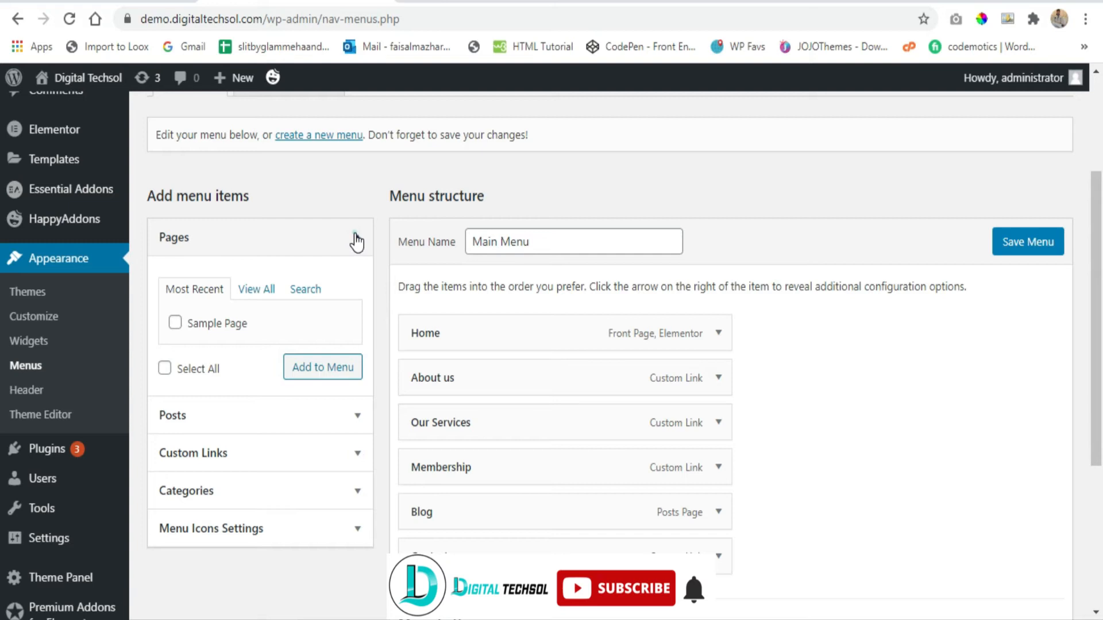
{"action": "left_click", "coordinate": [355, 237]}
{"action": "left_click", "coordinate": [357, 276]}
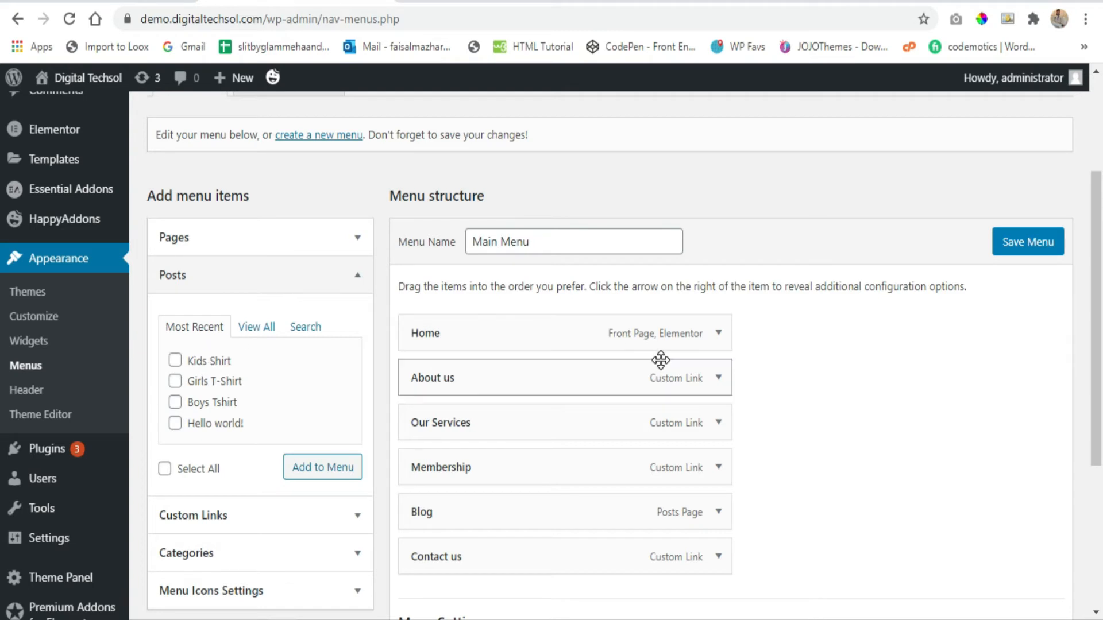
Add the Boys, Girls and Kids categories to the Main Menu
{"action": "scroll", "coordinate": [345, 327], "scroll_direction": "down", "scroll_amount": 3}
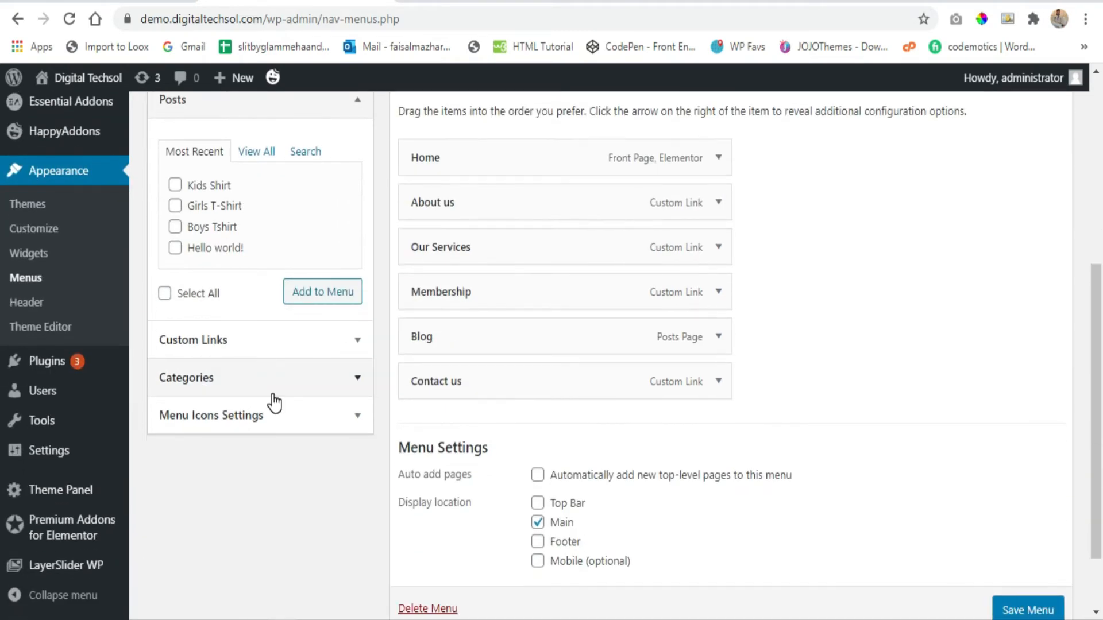
{"action": "left_click", "coordinate": [359, 380]}
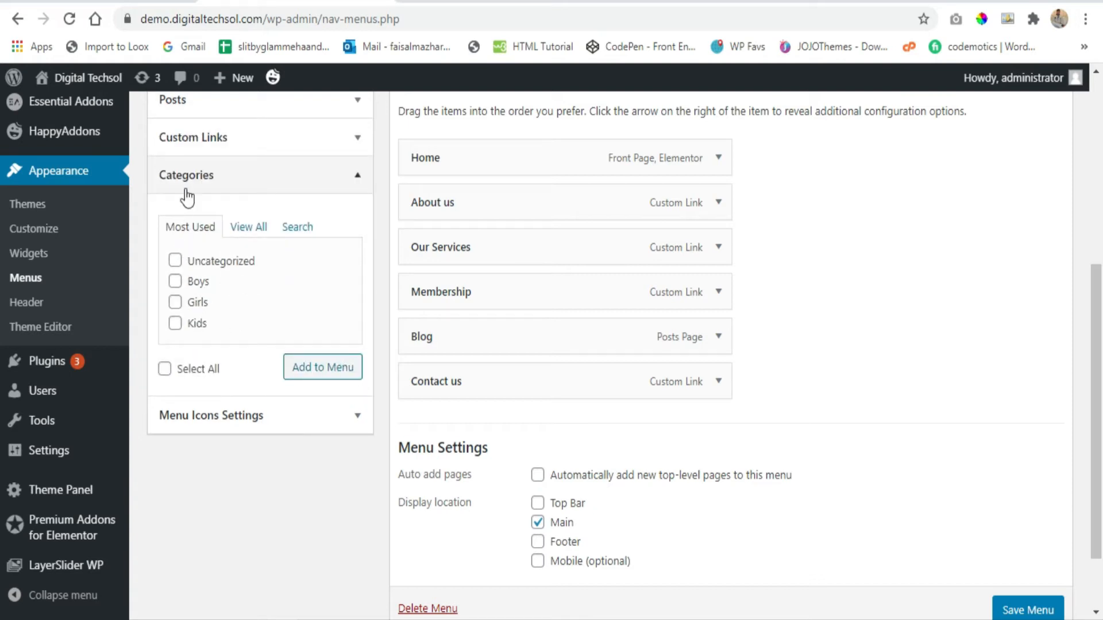
{"action": "left_click", "coordinate": [175, 281]}
{"action": "left_click", "coordinate": [174, 302]}
{"action": "left_click", "coordinate": [175, 323]}
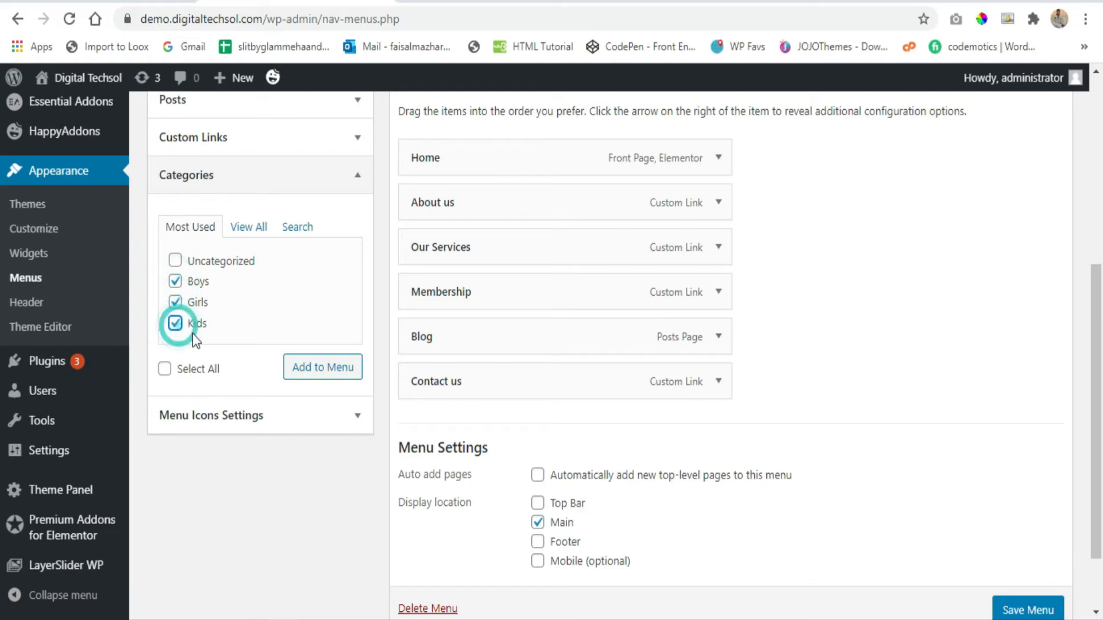
{"action": "left_click", "coordinate": [321, 372]}
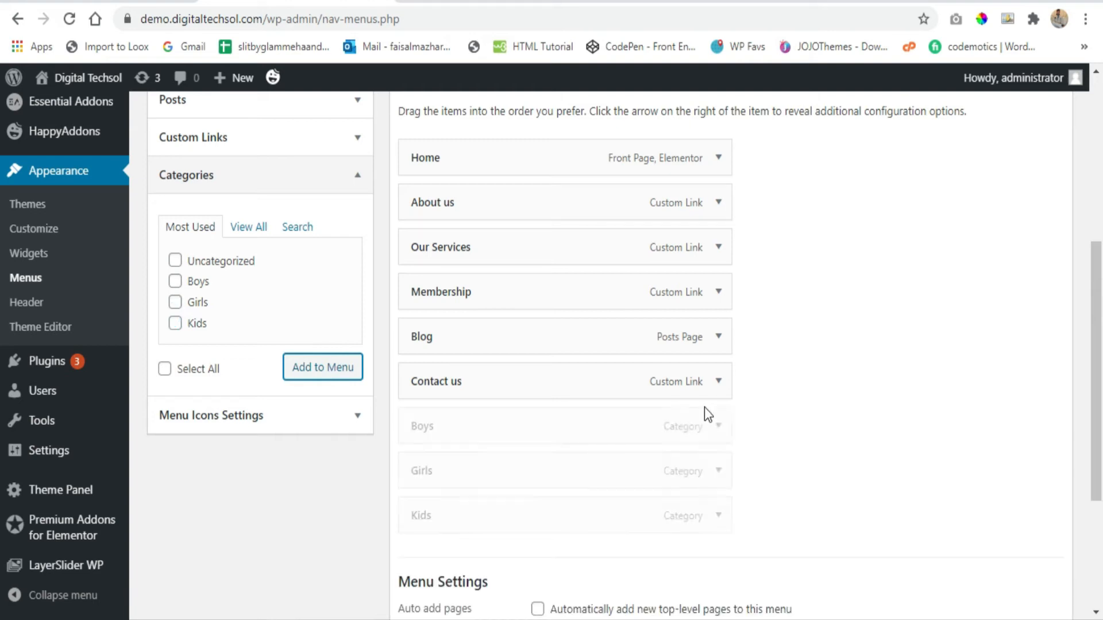
Save the Main Menu with only Main selected as its display location
{"action": "scroll", "coordinate": [704, 409], "scroll_direction": "down", "scroll_amount": 2}
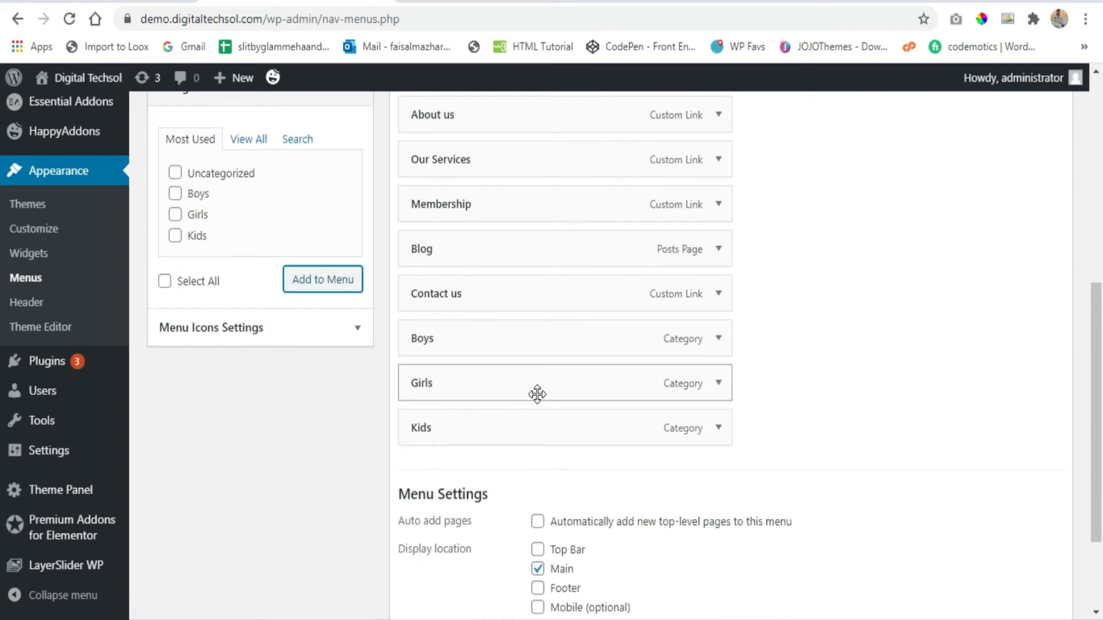
{"action": "scroll", "coordinate": [552, 388], "scroll_direction": "down", "scroll_amount": 2}
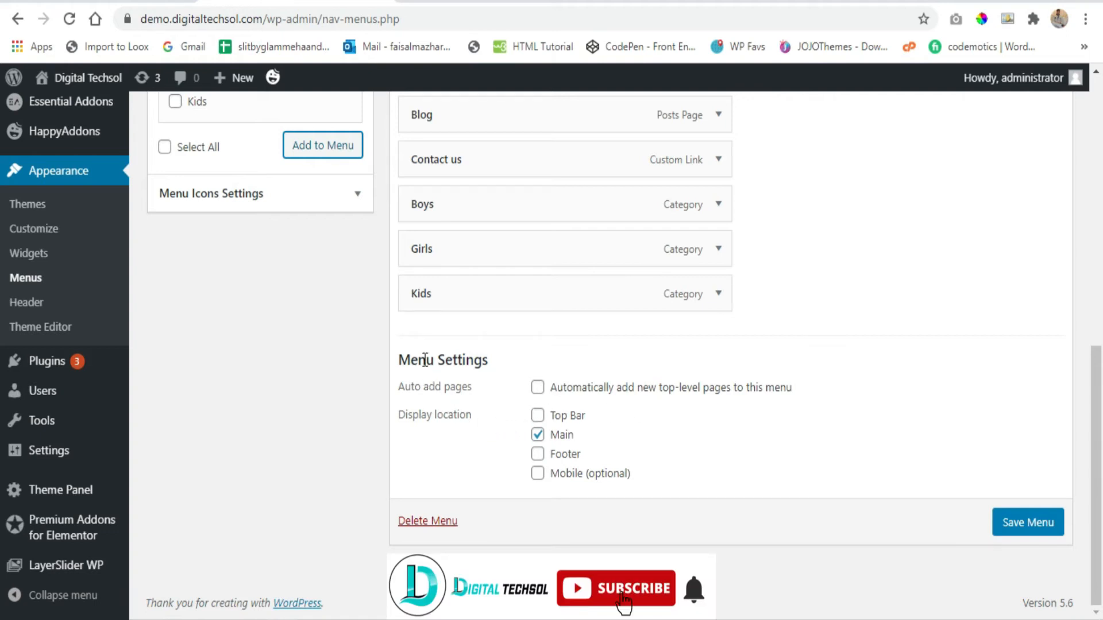
{"action": "left_click_drag", "start_coordinate": [400, 361], "coordinate": [493, 354]}
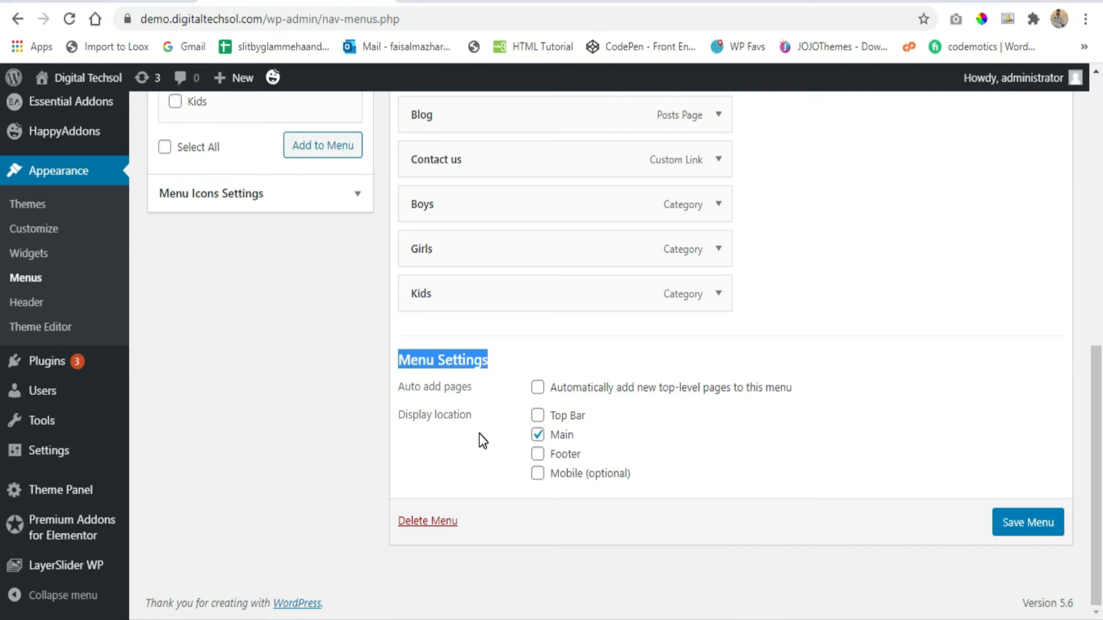
{"action": "left_click", "coordinate": [538, 416]}
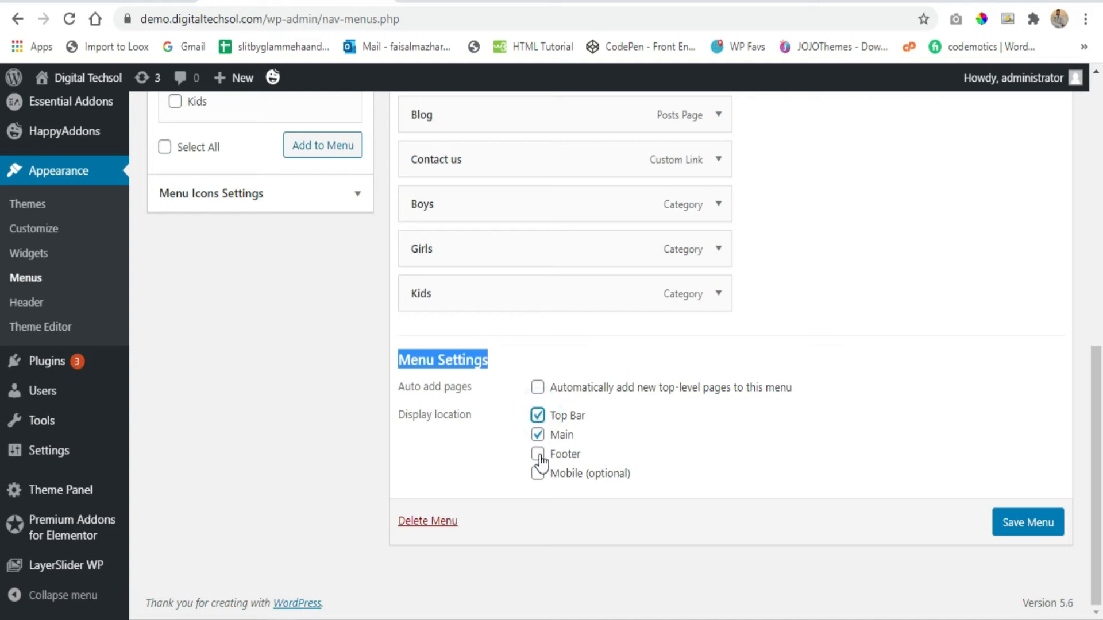
{"action": "left_click", "coordinate": [538, 417]}
{"action": "left_click_drag", "start_coordinate": [577, 434], "coordinate": [546, 435]}
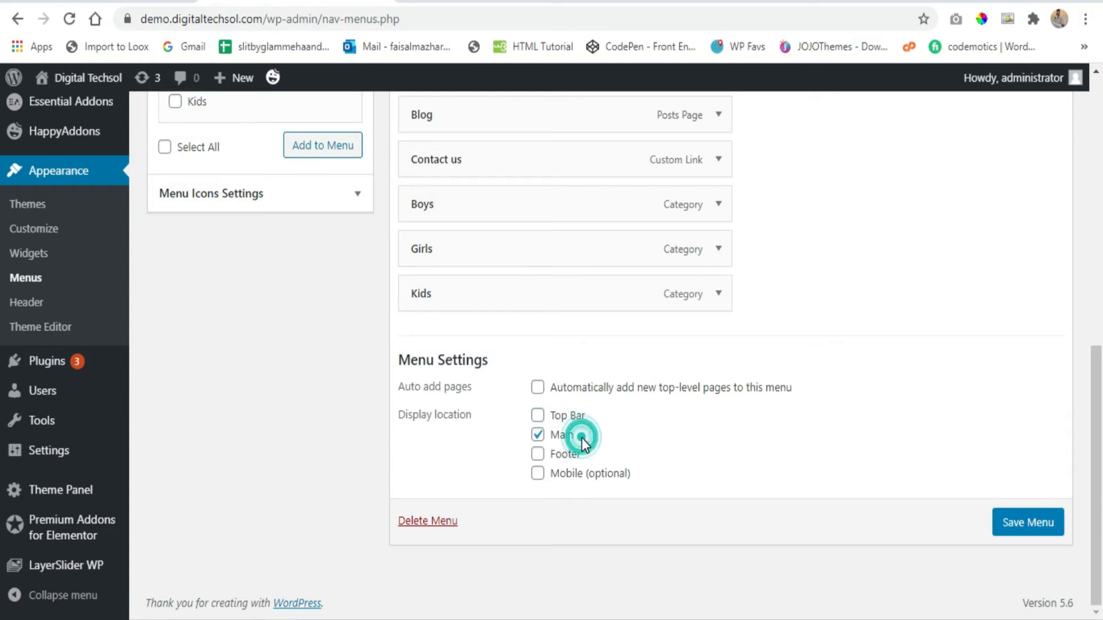
{"action": "left_click", "coordinate": [1039, 525]}
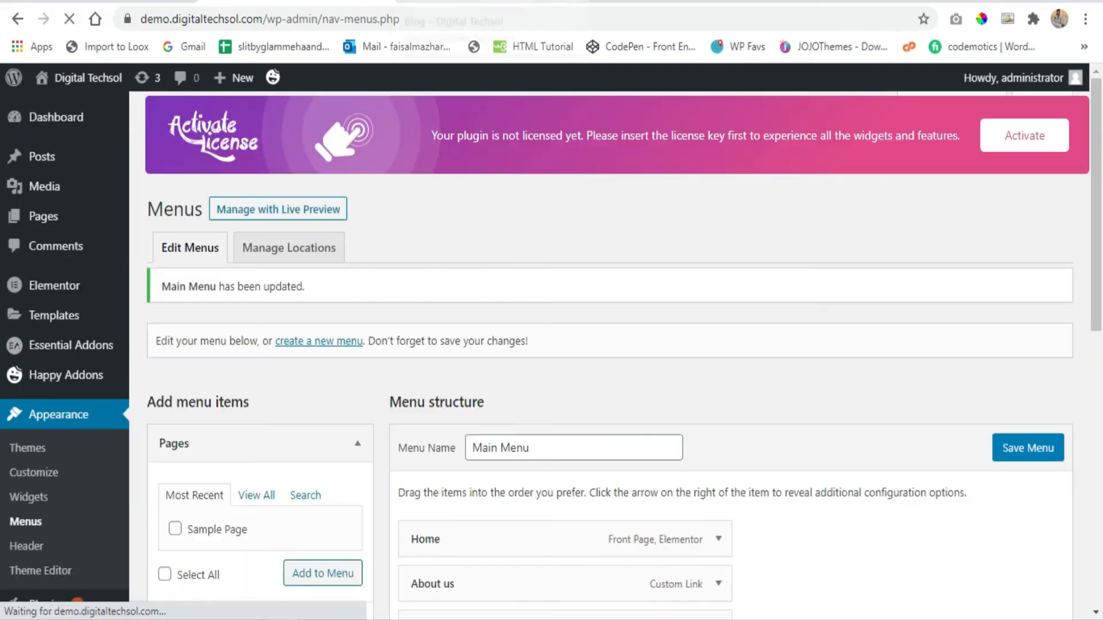
Go to the live site's home page to check the updated menu, and examine the Boys category page
{"action": "left_click", "coordinate": [500, 1]}
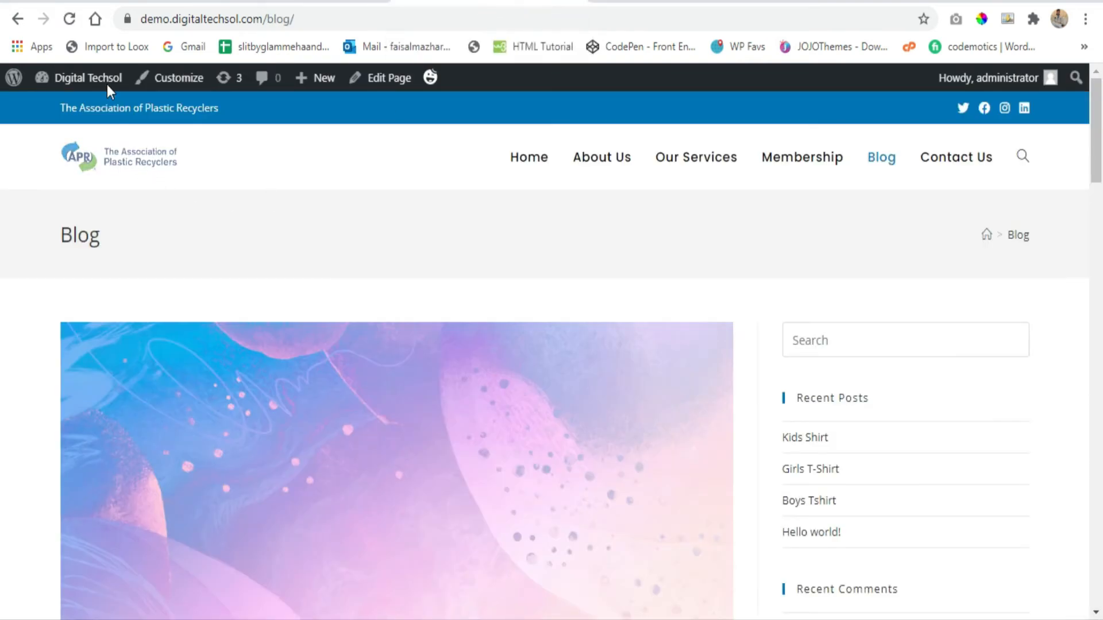
{"action": "left_click", "coordinate": [139, 165]}
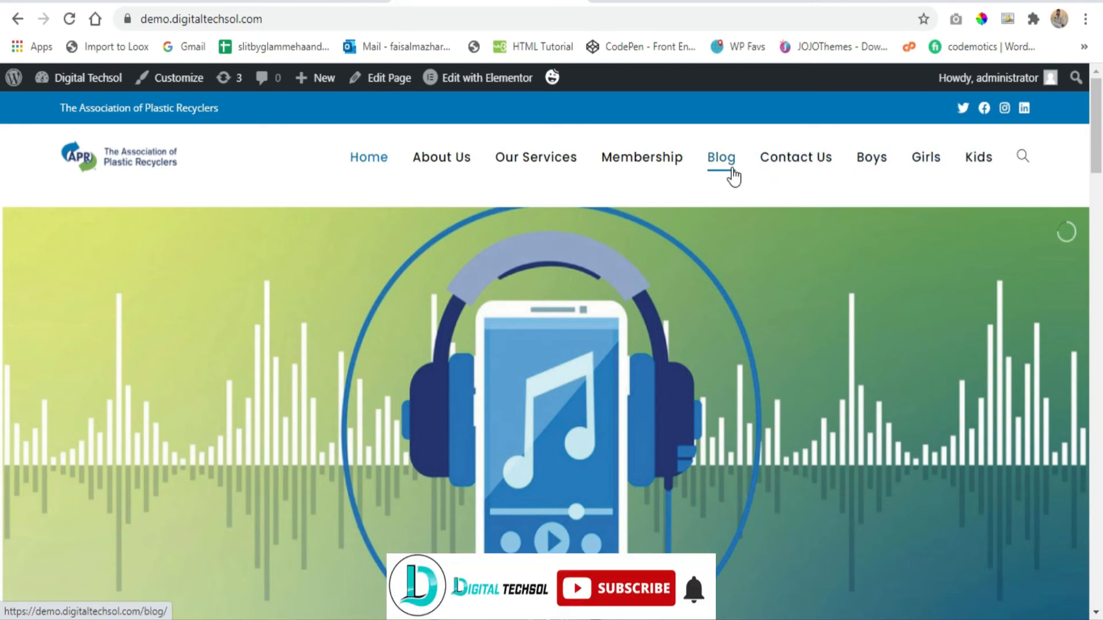
{"action": "left_click", "coordinate": [877, 172]}
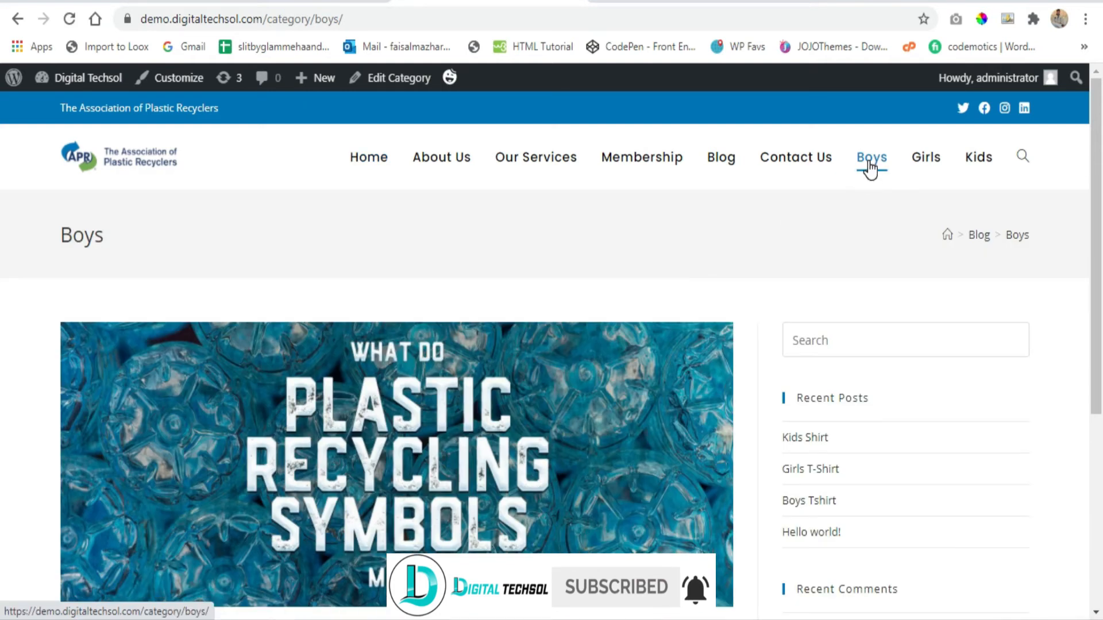
{"action": "scroll", "coordinate": [690, 223], "scroll_direction": "down", "scroll_amount": 5}
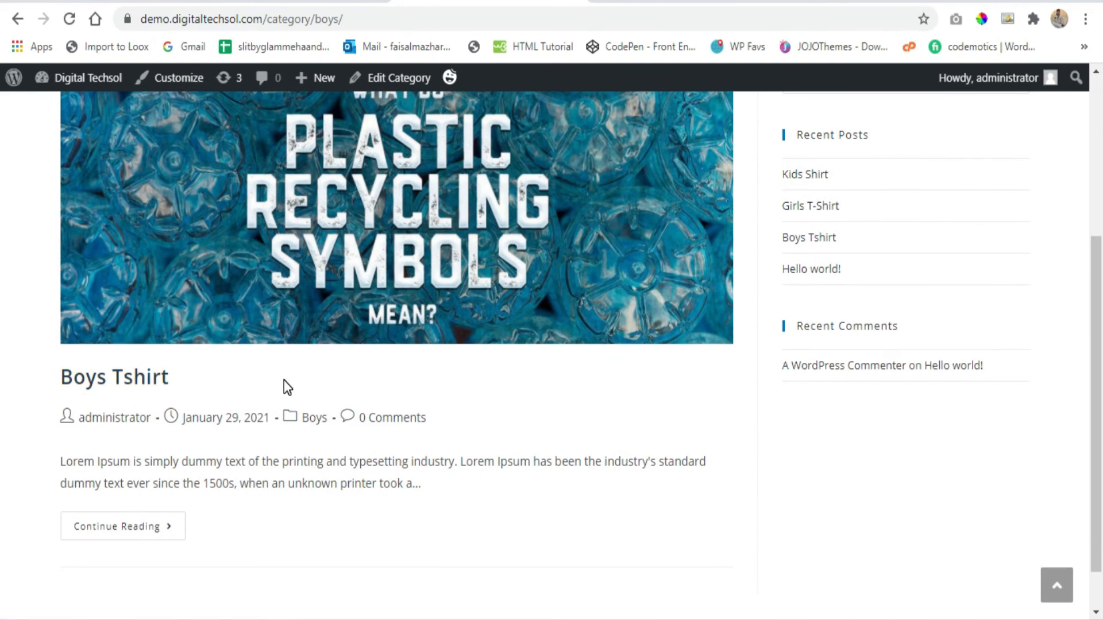
{"action": "scroll", "coordinate": [285, 381], "scroll_direction": "up", "scroll_amount": 2}
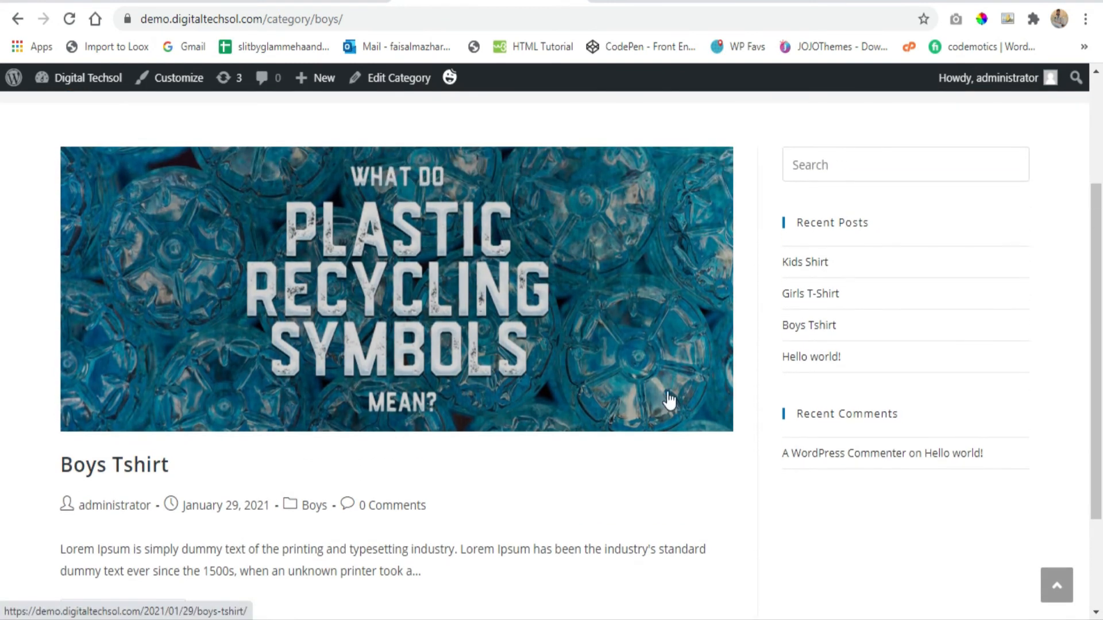
{"action": "scroll", "coordinate": [791, 178], "scroll_direction": "up", "scroll_amount": 3}
{"action": "scroll", "coordinate": [444, 251], "scroll_direction": "down", "scroll_amount": 3}
{"action": "scroll", "coordinate": [444, 251], "scroll_direction": "down", "scroll_amount": 3}
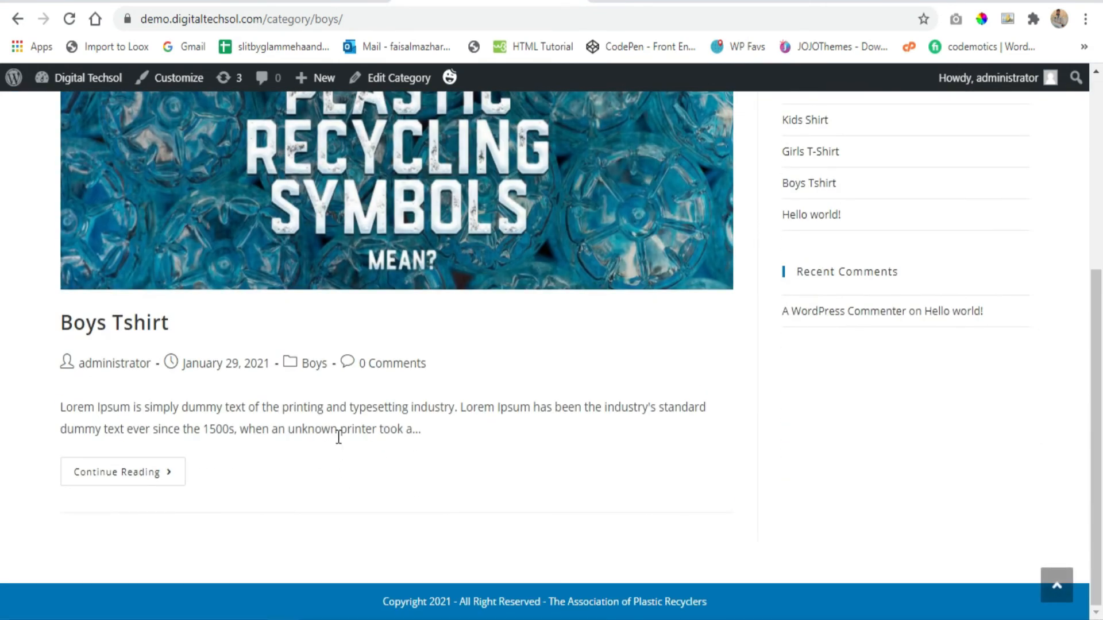
{"action": "scroll", "coordinate": [339, 437], "scroll_direction": "up", "scroll_amount": 6}
In the menu editor, nest Boys, Girls and Kids as sub items under Blog and save the Main Menu
{"action": "left_click", "coordinate": [272, 3]}
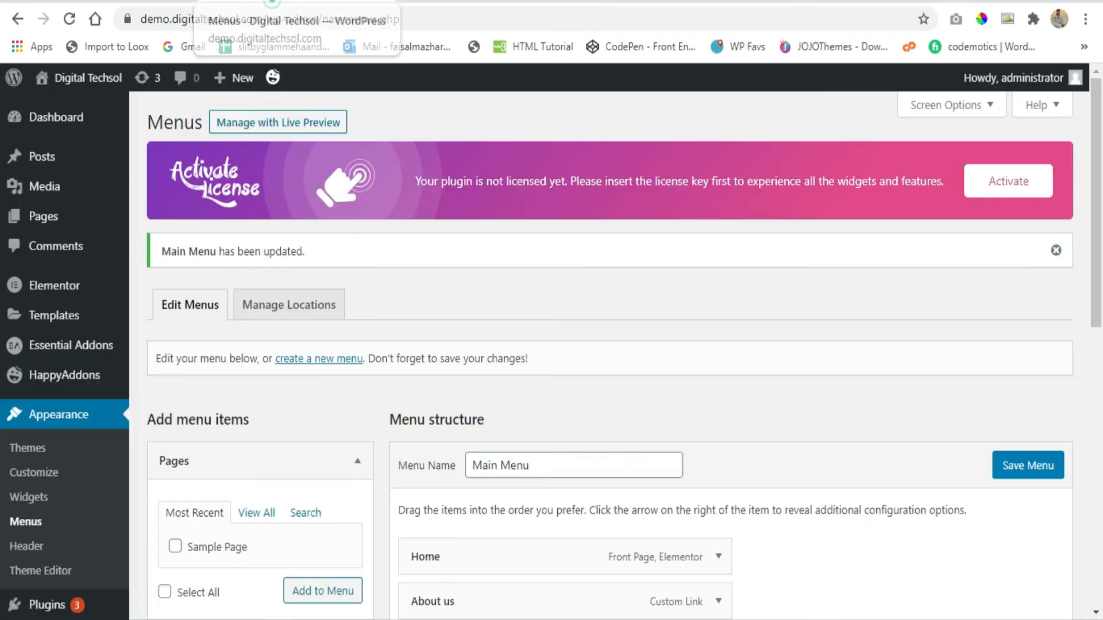
{"action": "scroll", "coordinate": [522, 352], "scroll_direction": "down", "scroll_amount": 6}
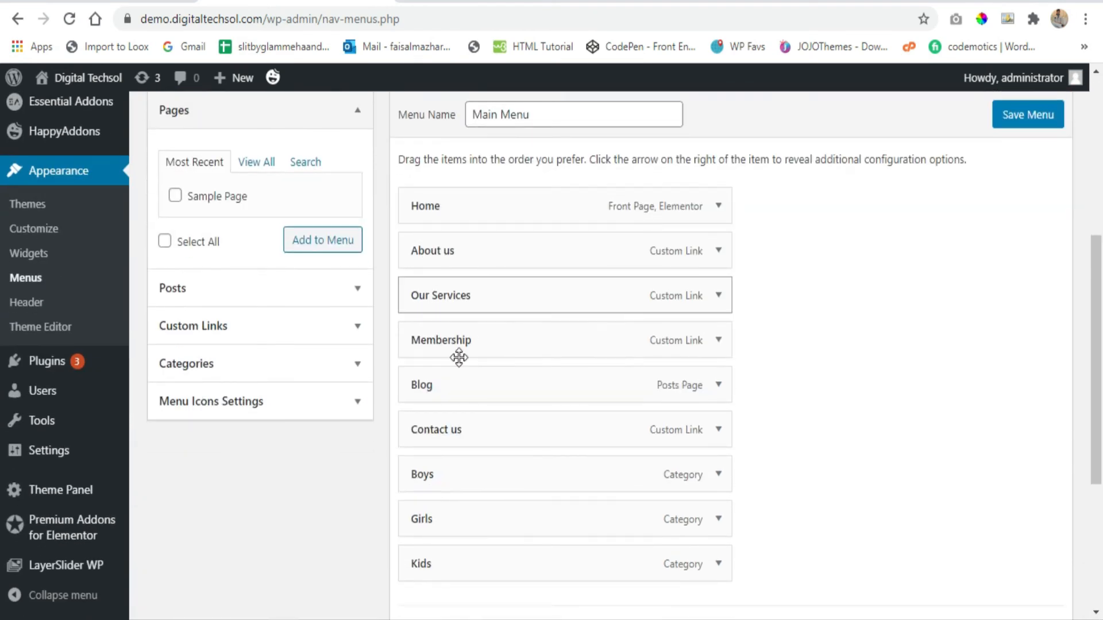
{"action": "scroll", "coordinate": [459, 358], "scroll_direction": "down", "scroll_amount": 3}
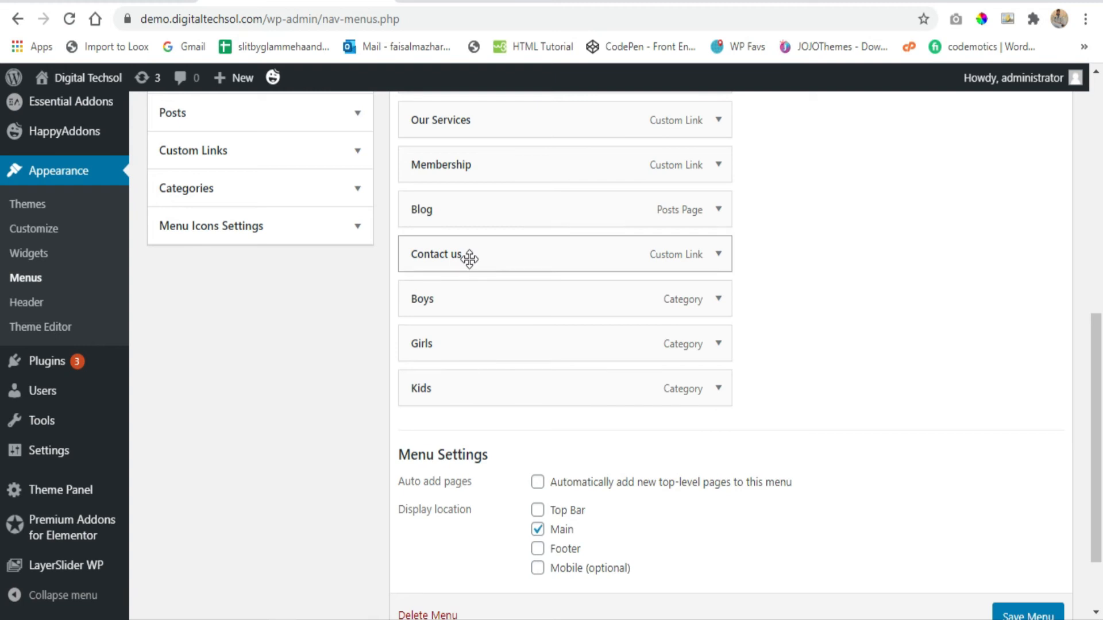
{"action": "left_click_drag", "start_coordinate": [468, 298], "coordinate": [494, 260]}
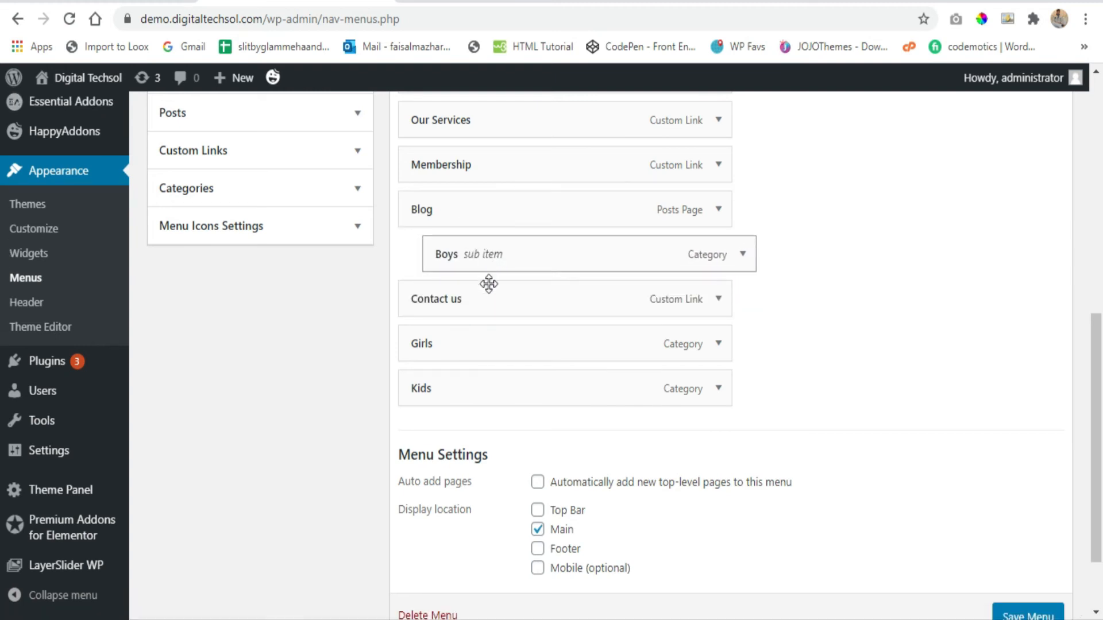
{"action": "left_click_drag", "start_coordinate": [481, 359], "coordinate": [518, 313]}
{"action": "left_click_drag", "start_coordinate": [516, 382], "coordinate": [548, 338]}
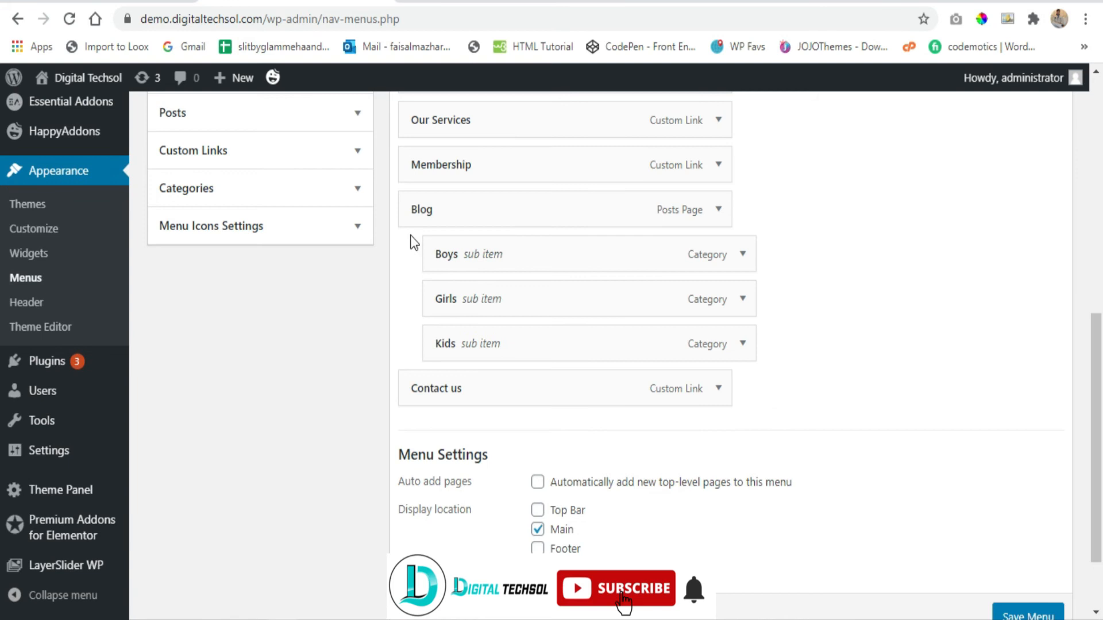
{"action": "scroll", "coordinate": [830, 456], "scroll_direction": "down", "scroll_amount": 2}
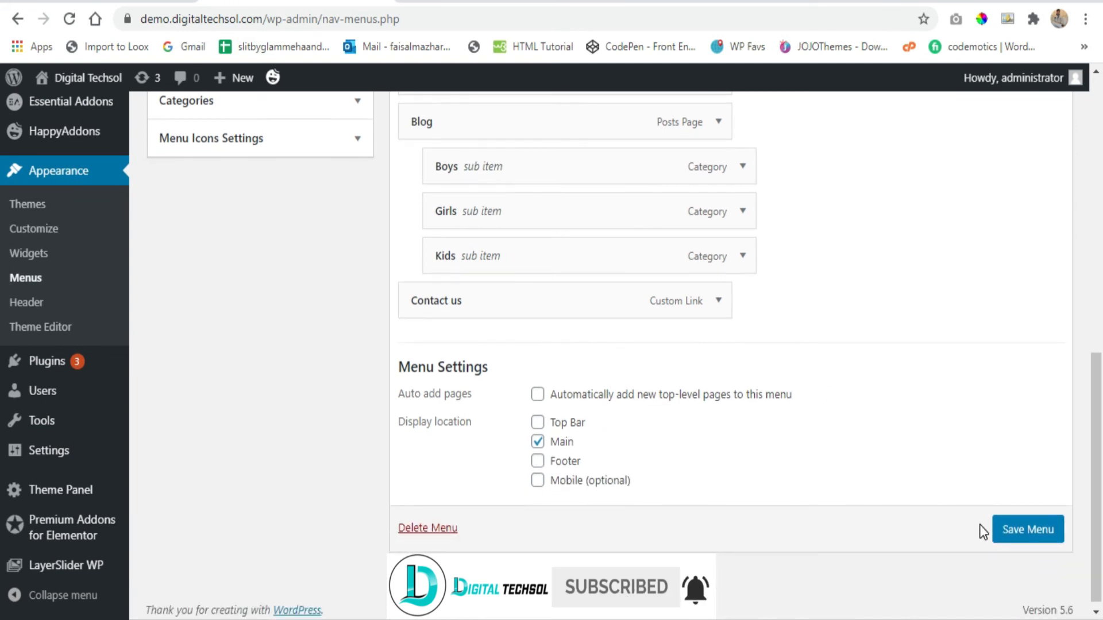
{"action": "left_click", "coordinate": [1029, 530]}
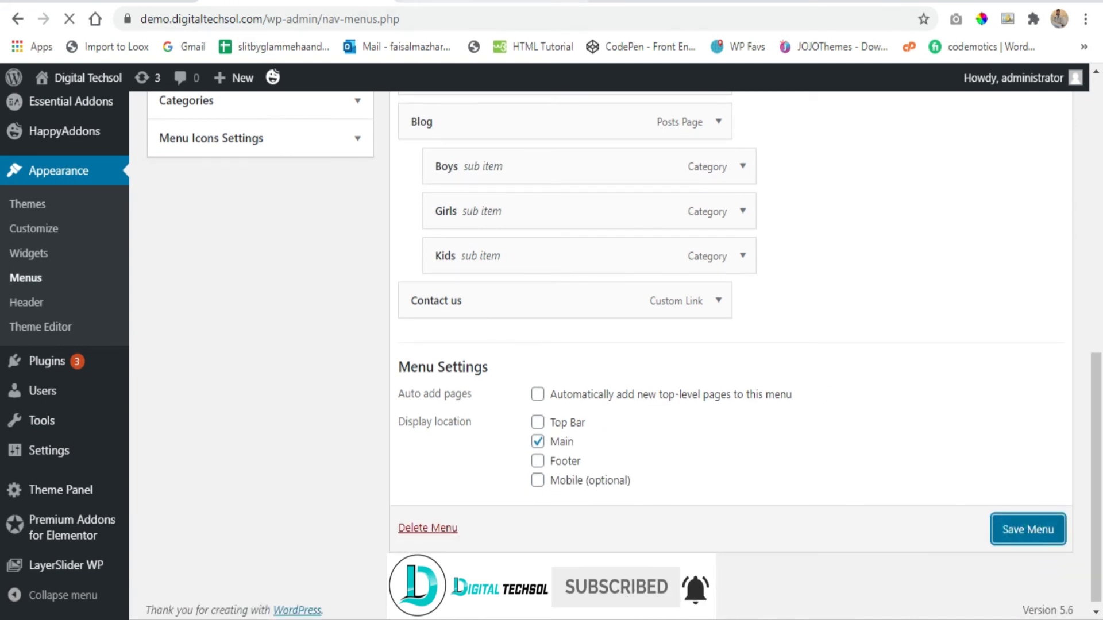
Check the Blog submenu for the nested categories on the live site's home page and return to the menu editor
{"action": "left_click", "coordinate": [436, 2]}
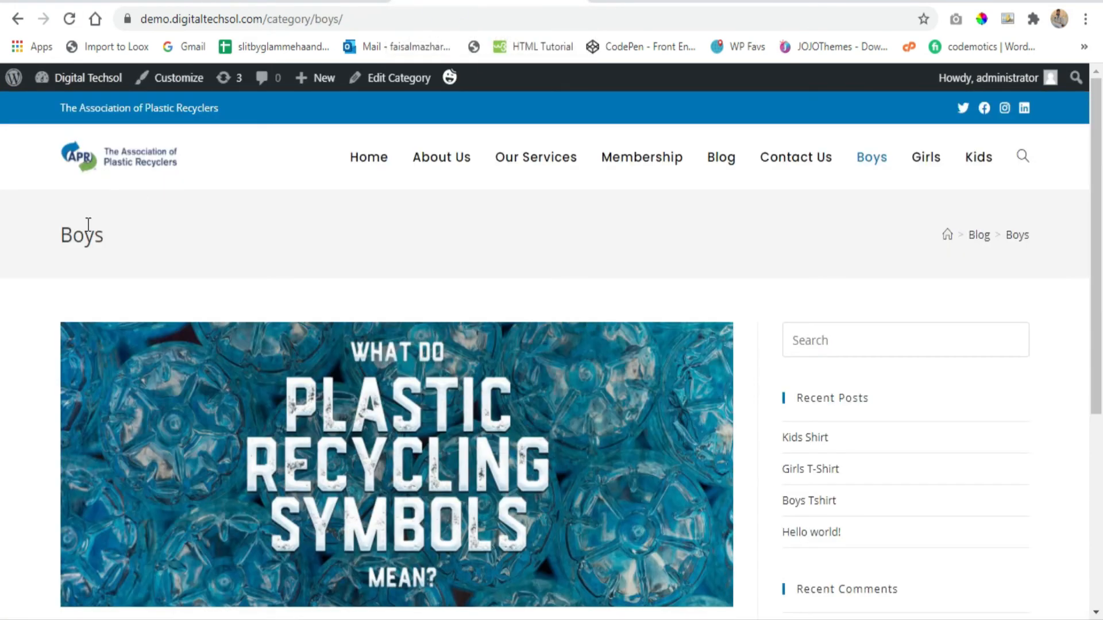
{"action": "left_click", "coordinate": [115, 162]}
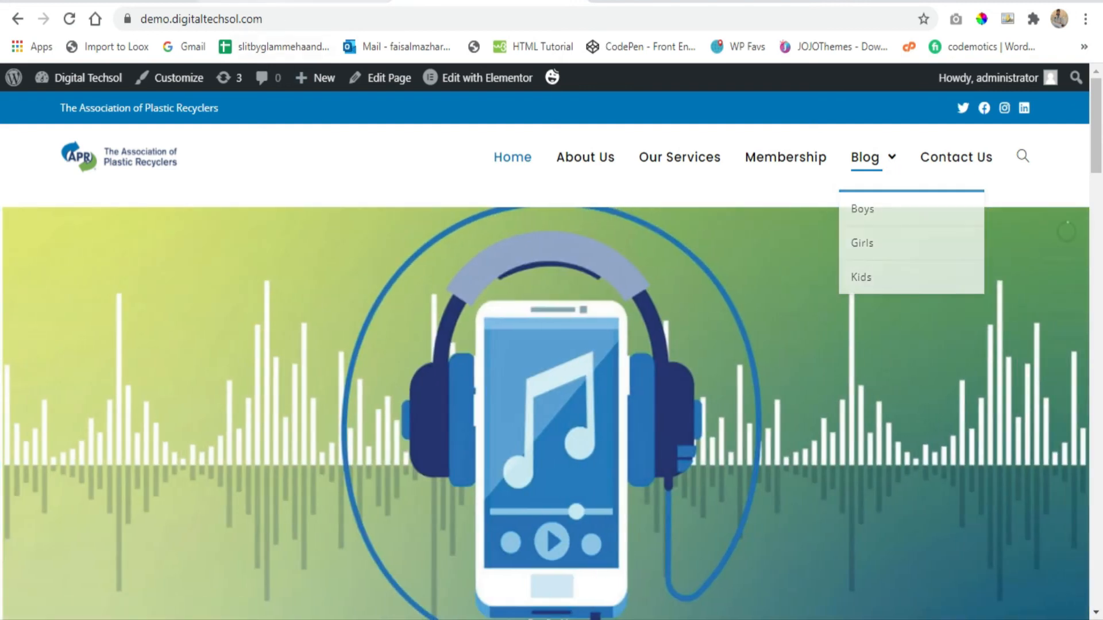
{"action": "left_click", "coordinate": [271, 2]}
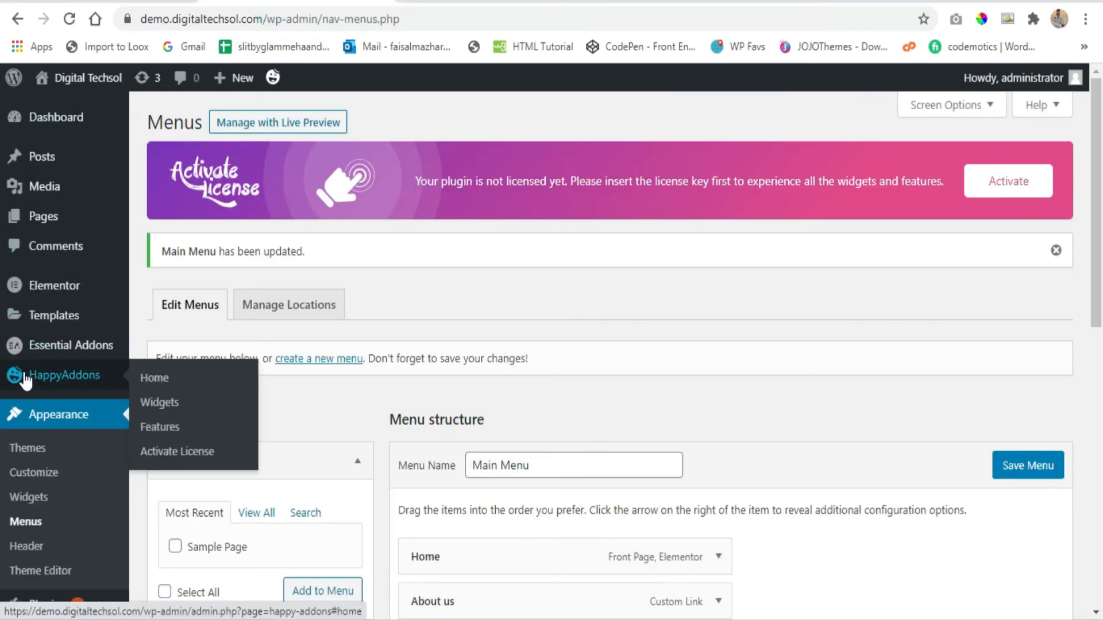
{"action": "mouse_move", "coordinate": [43, 167]}
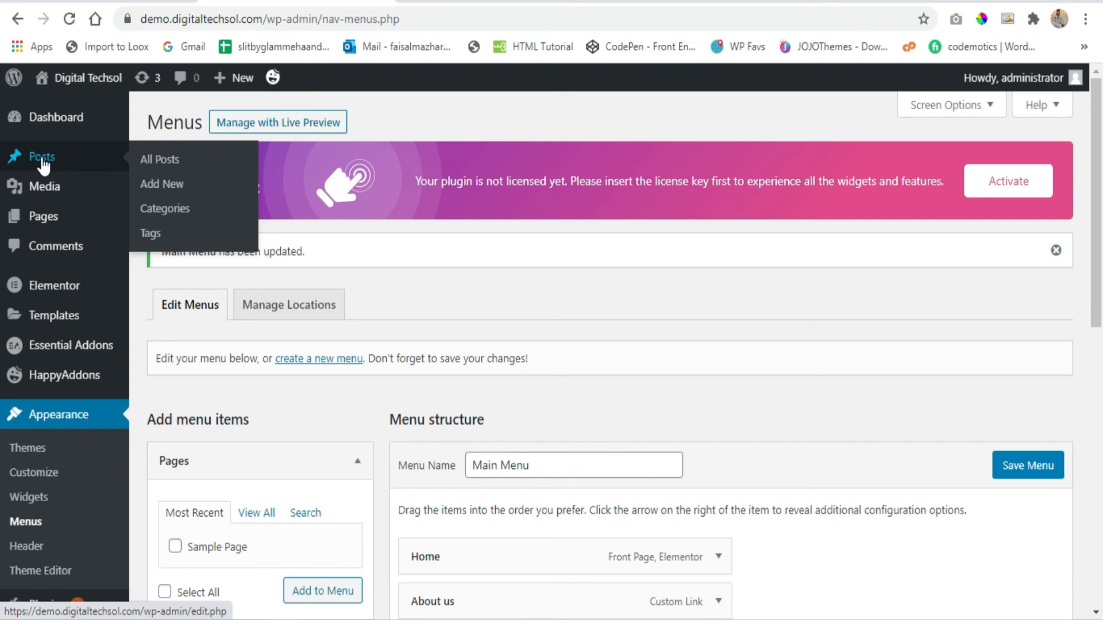
{"action": "scroll", "coordinate": [372, 271], "scroll_direction": "down", "scroll_amount": 1}
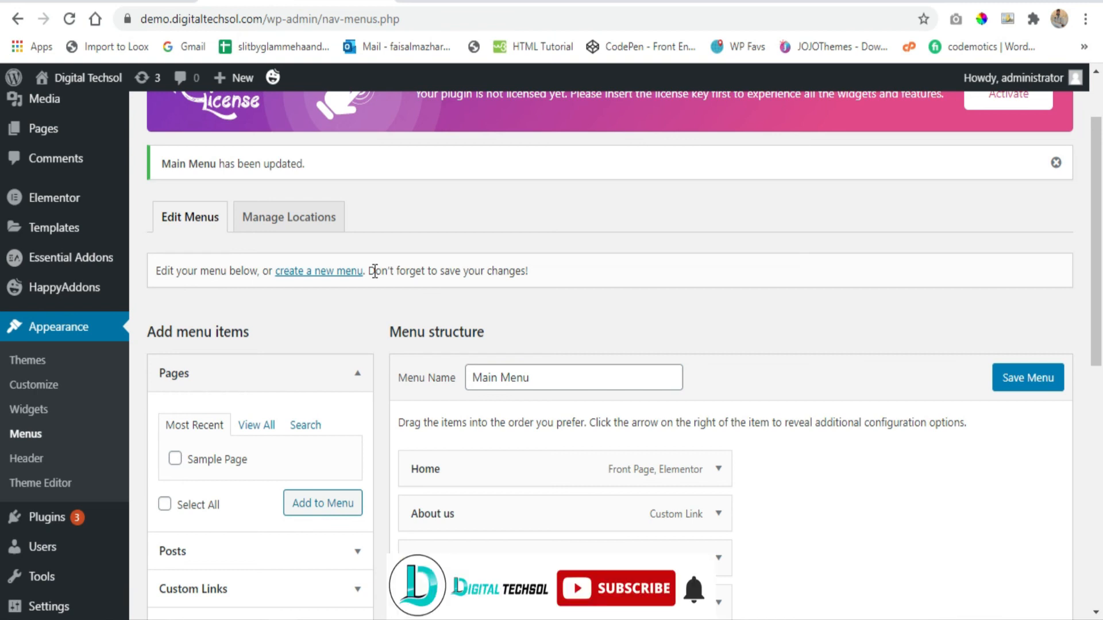
{"action": "scroll", "coordinate": [17, 209], "scroll_direction": "up", "scroll_amount": 2}
{"action": "mouse_move", "coordinate": [69, 221]}
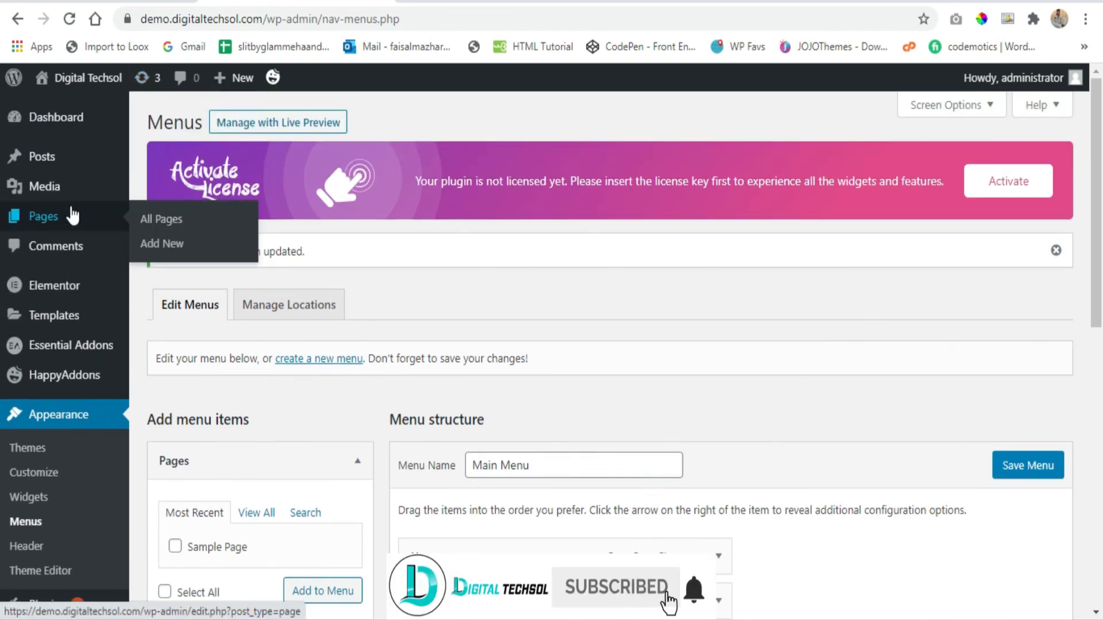